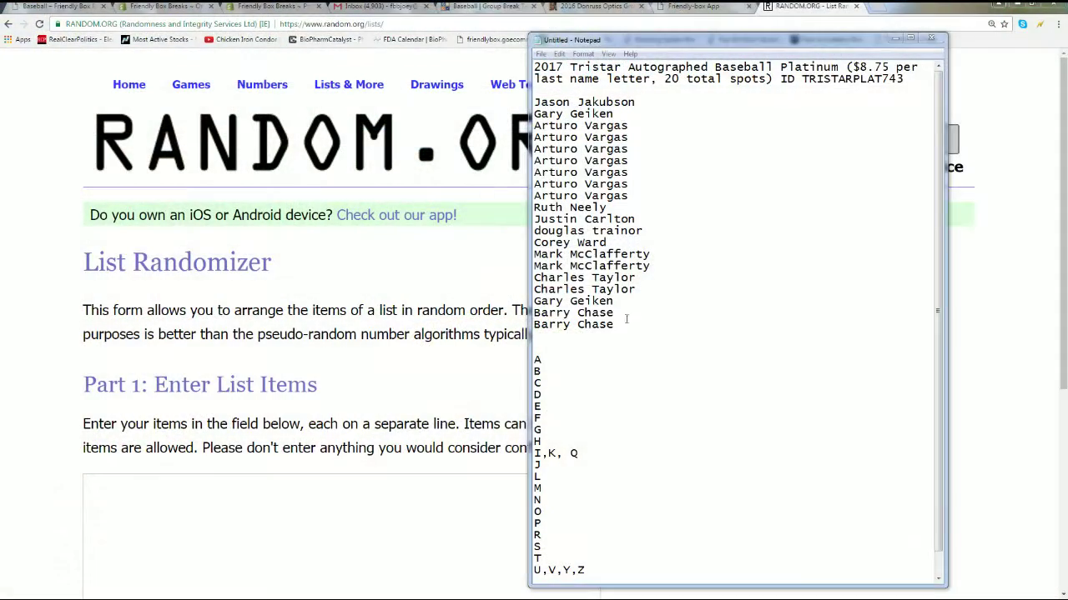
Copy the full block of participant names from the Notepad file into the list items field of RANDOM.ORG's List Randomizer
{"action": "left_click_drag", "start_coordinate": [625, 319], "coordinate": [541, 100]}
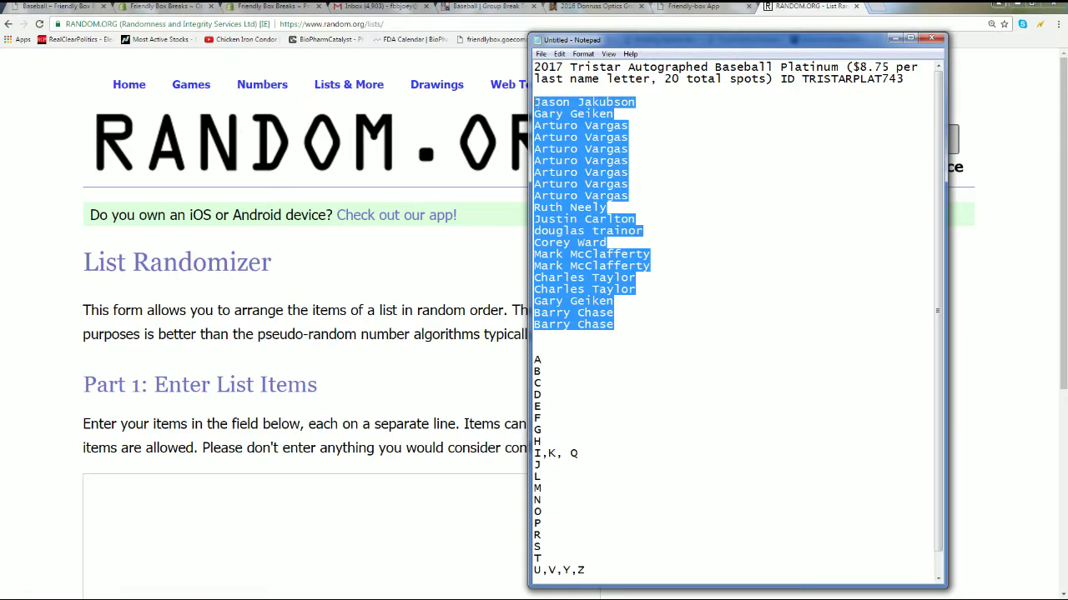
{"action": "right_click", "coordinate": [546, 120]}
{"action": "left_click", "coordinate": [578, 158]}
{"action": "left_click", "coordinate": [99, 490]}
{"action": "right_click", "coordinate": [101, 491]}
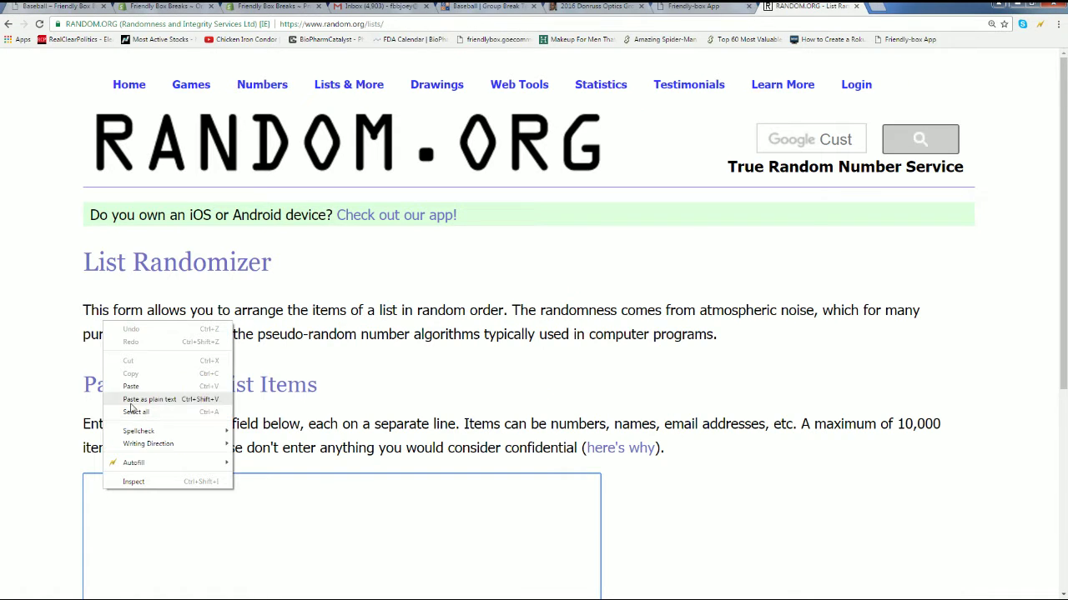
{"action": "left_click", "coordinate": [129, 387]}
Randomize the list of participant names seven times in total
{"action": "left_click", "coordinate": [113, 473]}
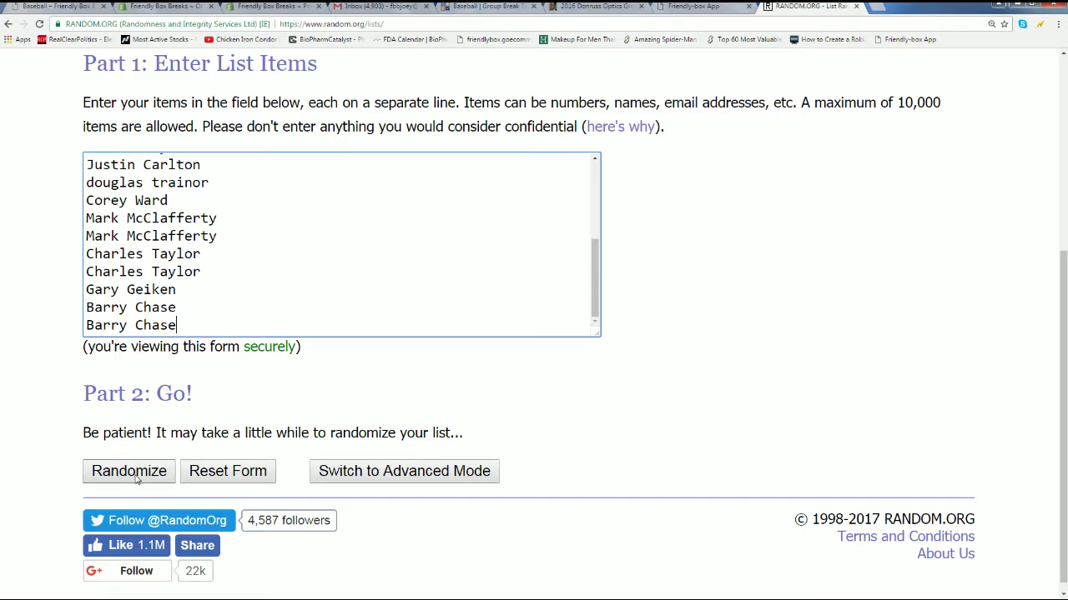
{"action": "scroll", "coordinate": [200, 363], "scroll_direction": "down", "scroll_amount": 3}
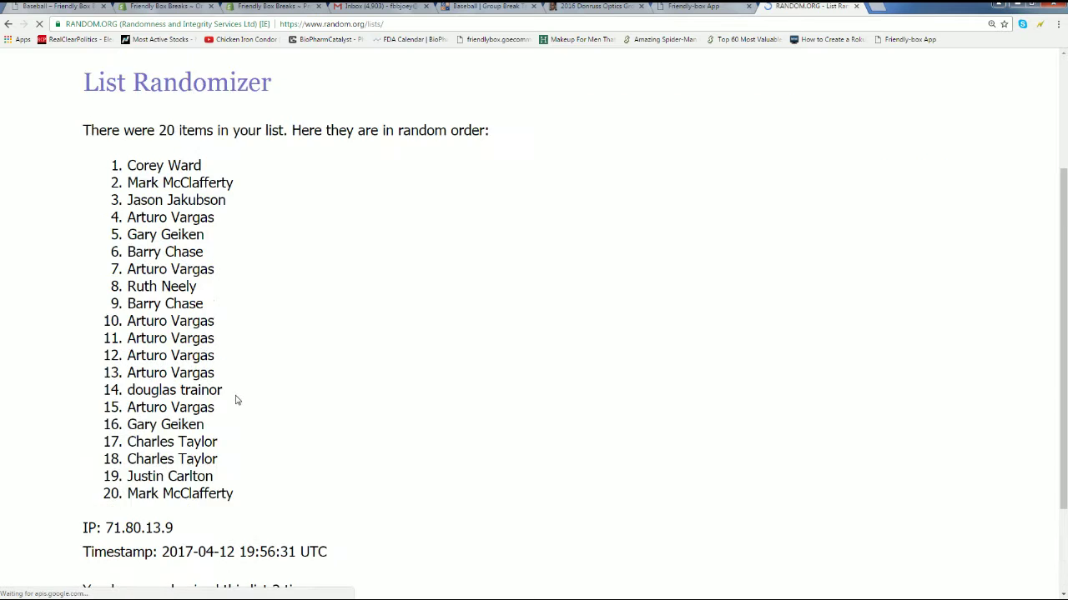
{"action": "scroll", "coordinate": [236, 400], "scroll_direction": "down", "scroll_amount": 4}
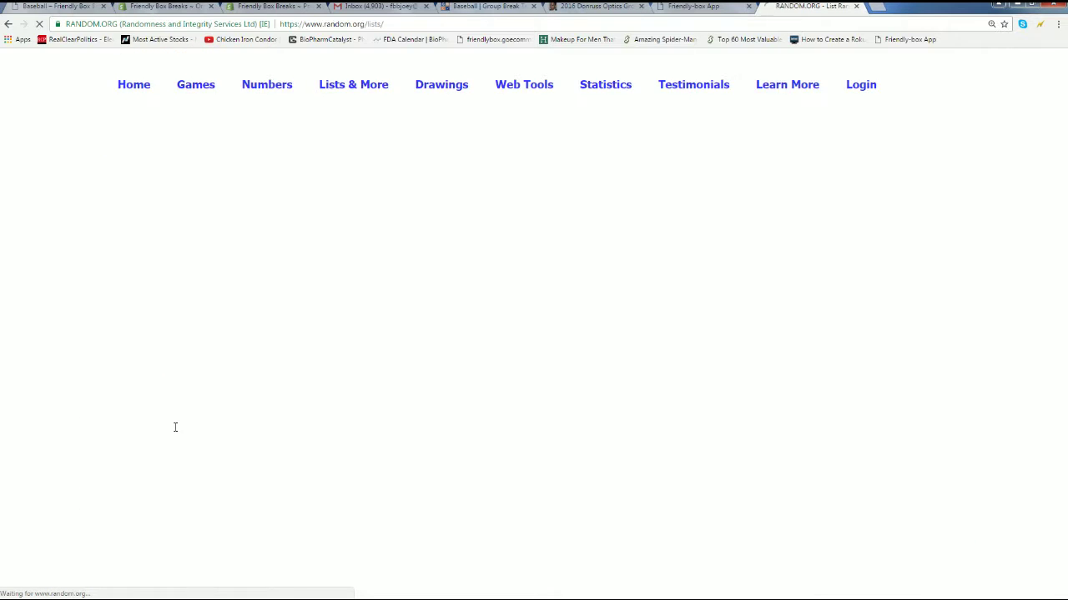
{"action": "left_click", "coordinate": [113, 498]}
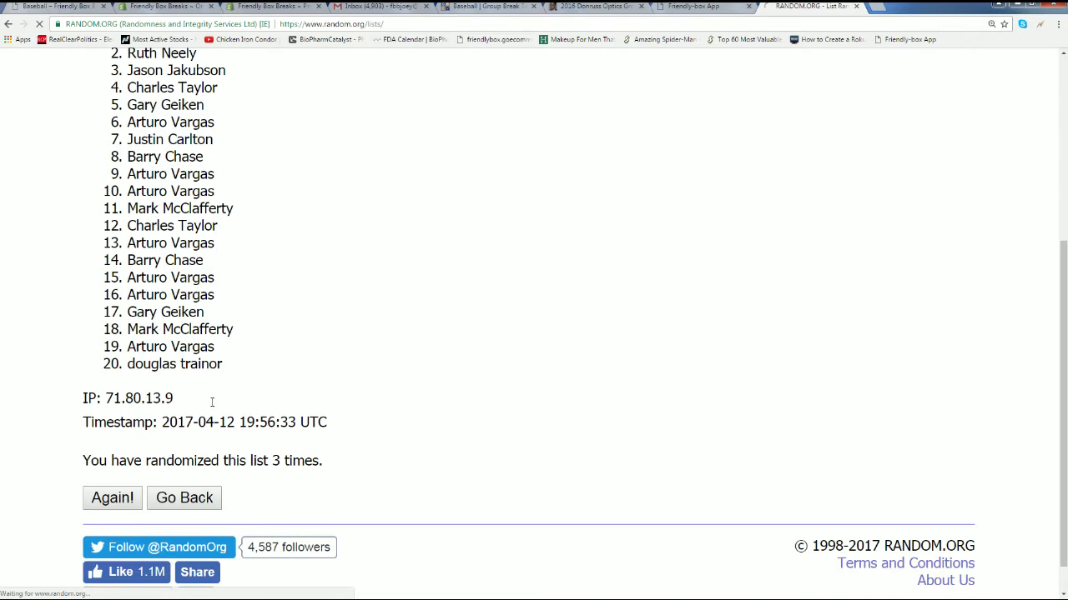
{"action": "scroll", "coordinate": [164, 419], "scroll_direction": "down", "scroll_amount": 4}
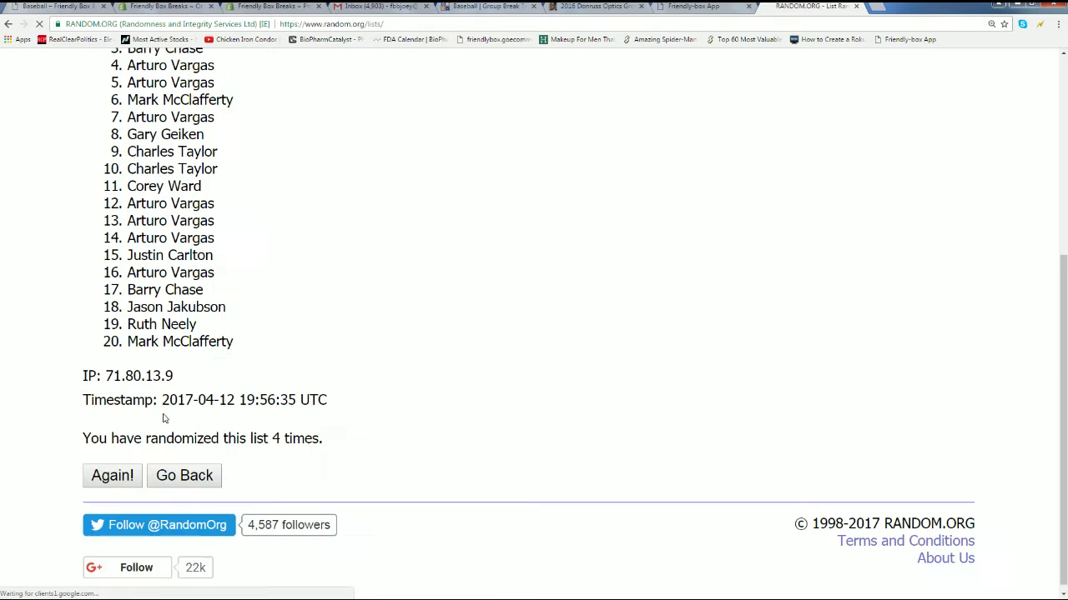
{"action": "left_click", "coordinate": [113, 477]}
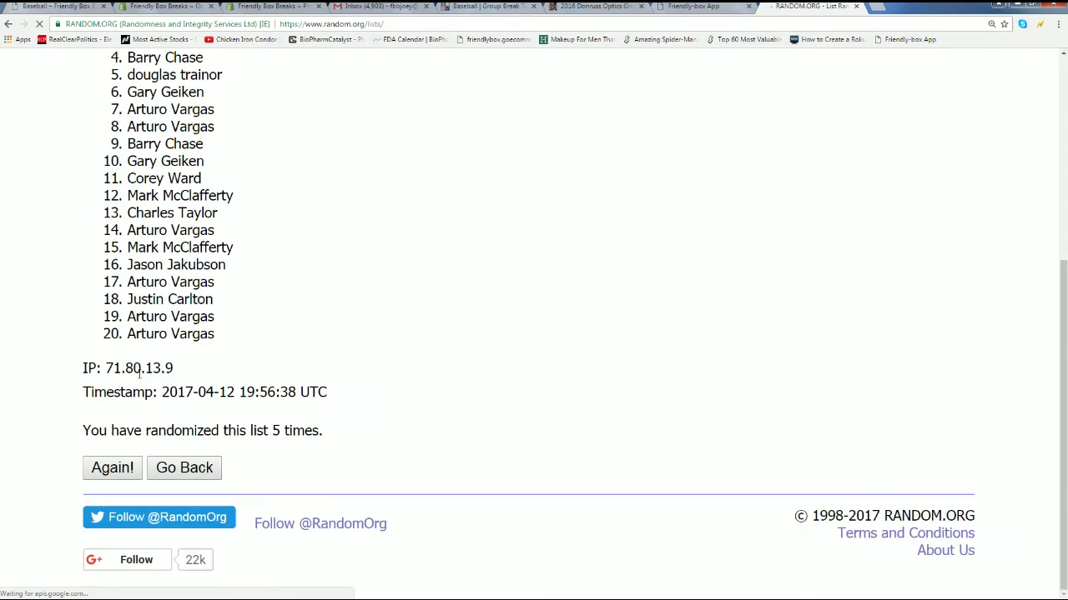
{"action": "left_click", "coordinate": [112, 468]}
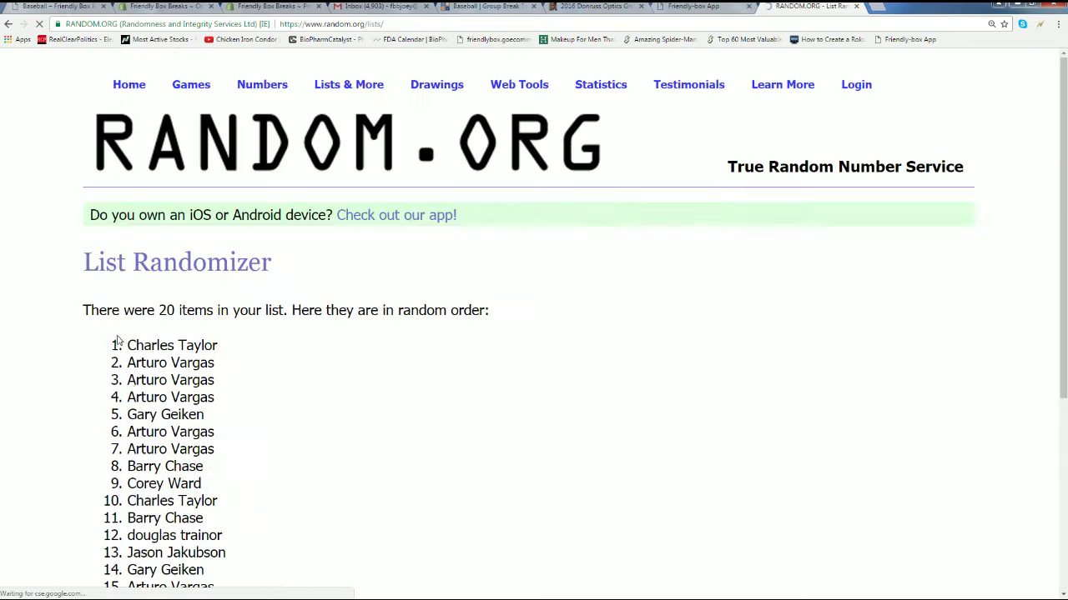
{"action": "left_click", "coordinate": [123, 498]}
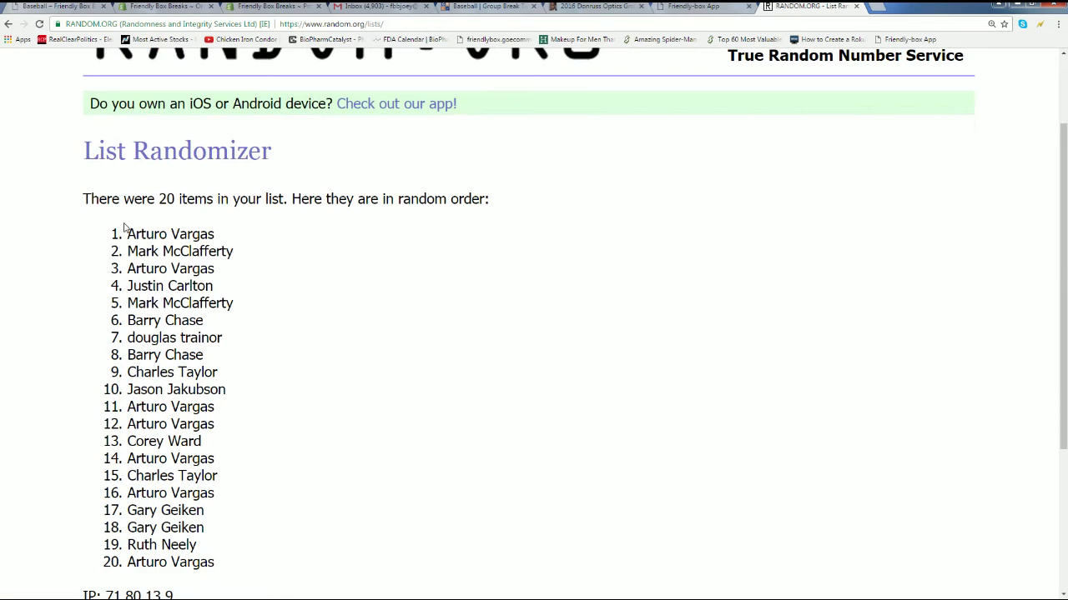
Copy all 20 randomized names and paste them under OWNER NAMES in the Excel workbook, starting at cell A2
{"action": "left_click_drag", "start_coordinate": [127, 235], "coordinate": [257, 552]}
{"action": "right_click", "coordinate": [191, 287]}
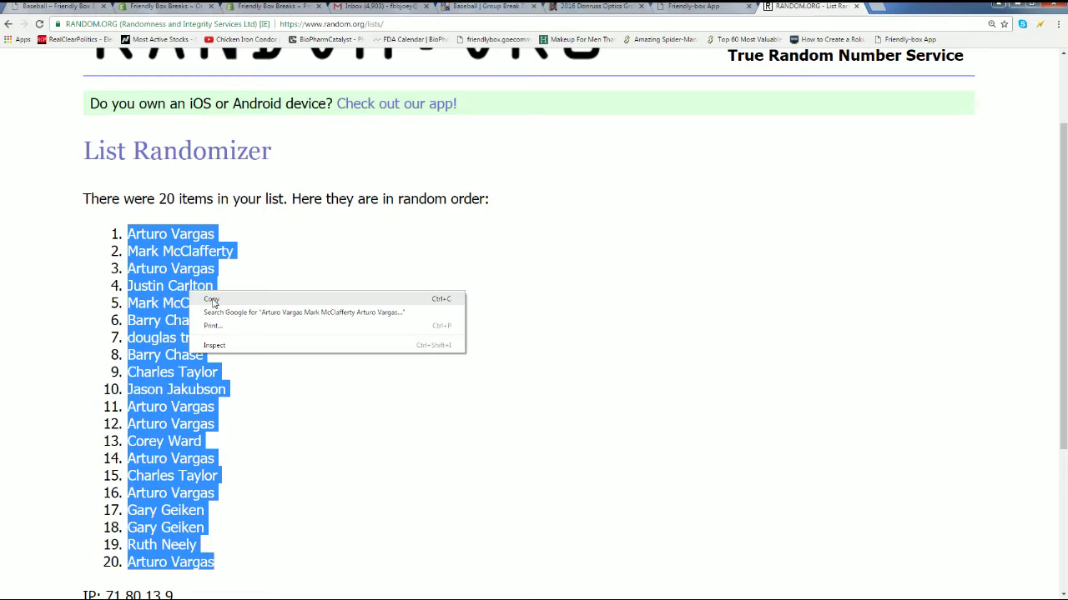
{"action": "left_click", "coordinate": [214, 299]}
{"action": "scroll", "coordinate": [241, 322], "scroll_direction": "down", "scroll_amount": 1}
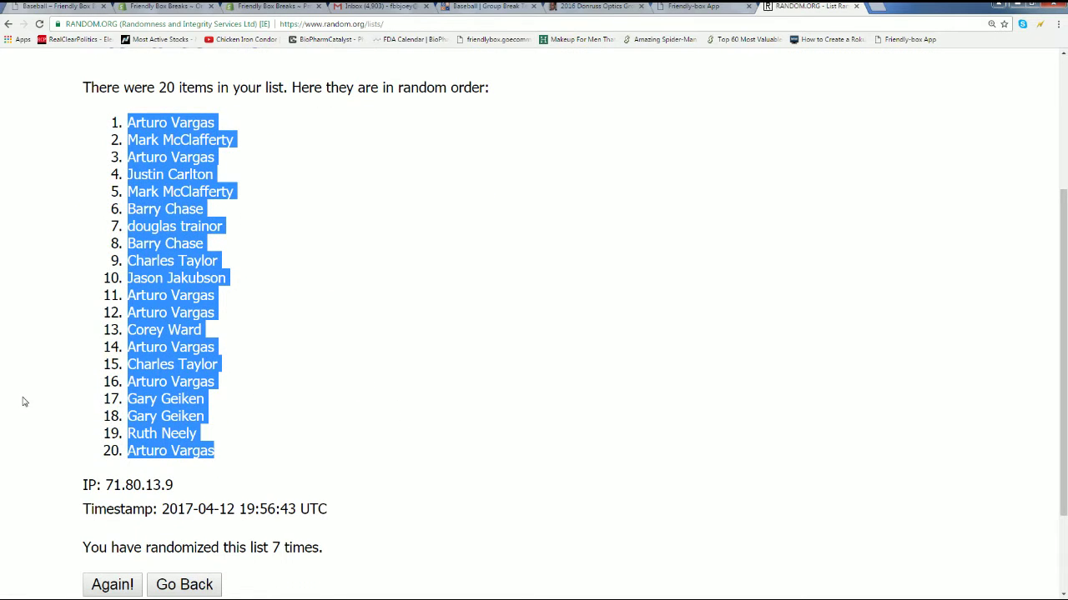
{"action": "key", "text": "alt+Tab"}
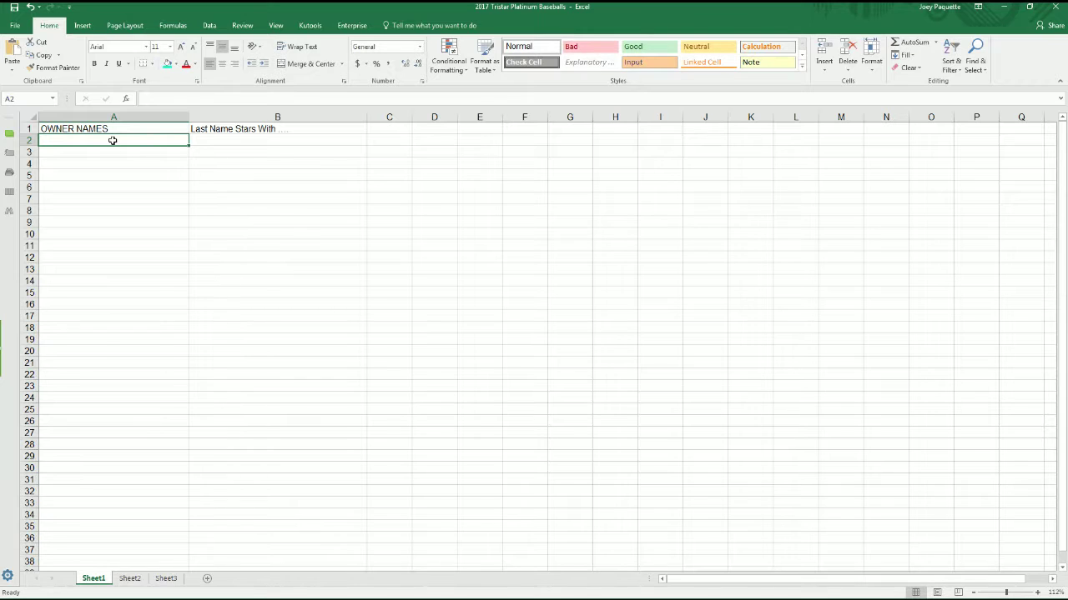
{"action": "right_click", "coordinate": [112, 140]}
{"action": "left_click", "coordinate": [139, 190]}
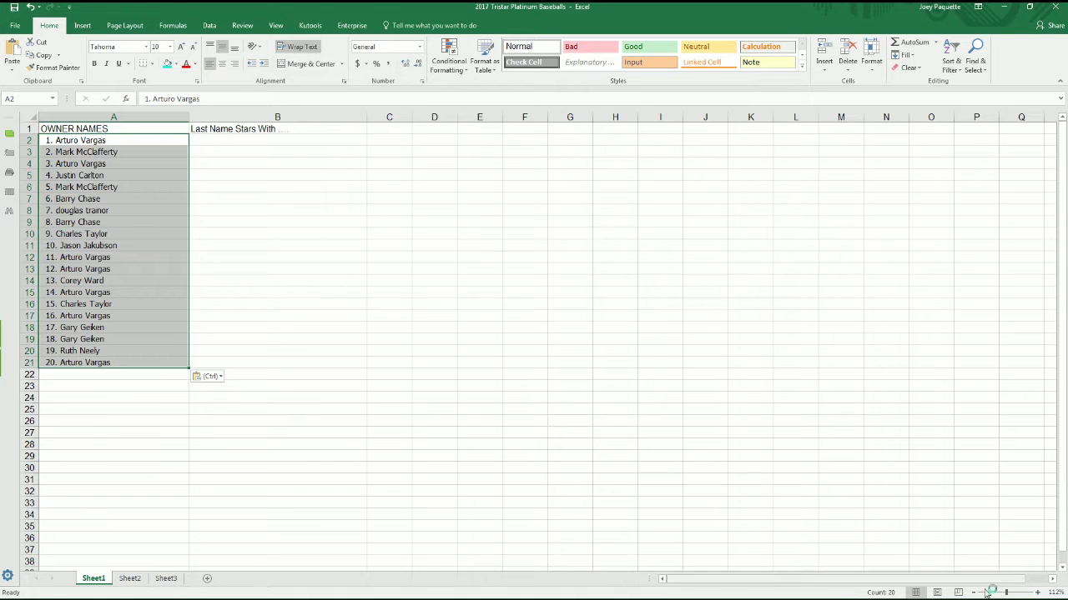
Narrow column A to fit the owner names and select cell B2 under the last-name header
{"action": "left_click", "coordinate": [1012, 594]}
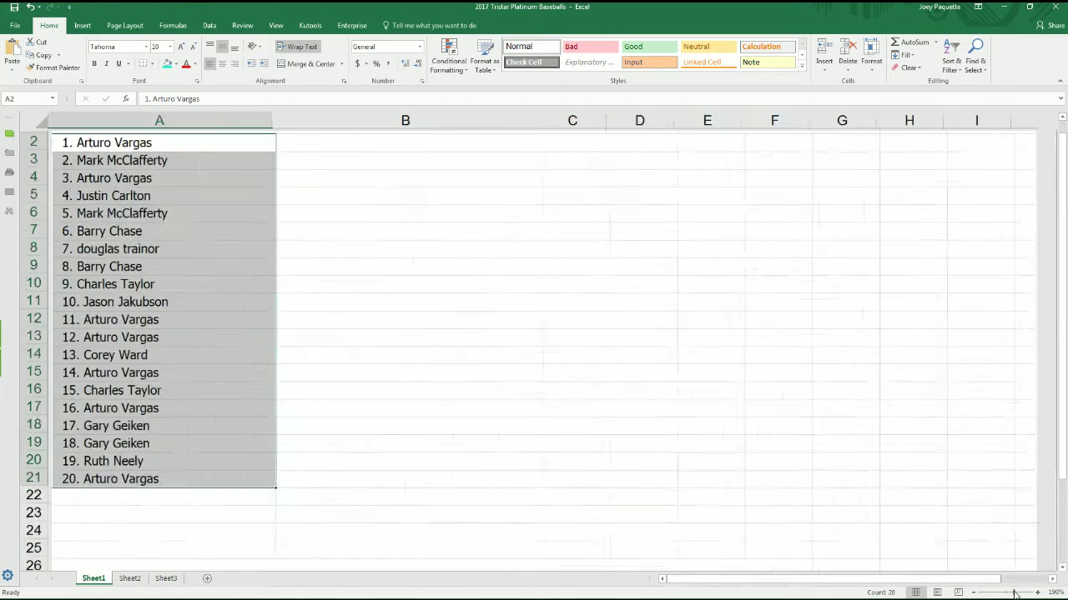
{"action": "scroll", "coordinate": [551, 395], "scroll_direction": "up", "scroll_amount": 1}
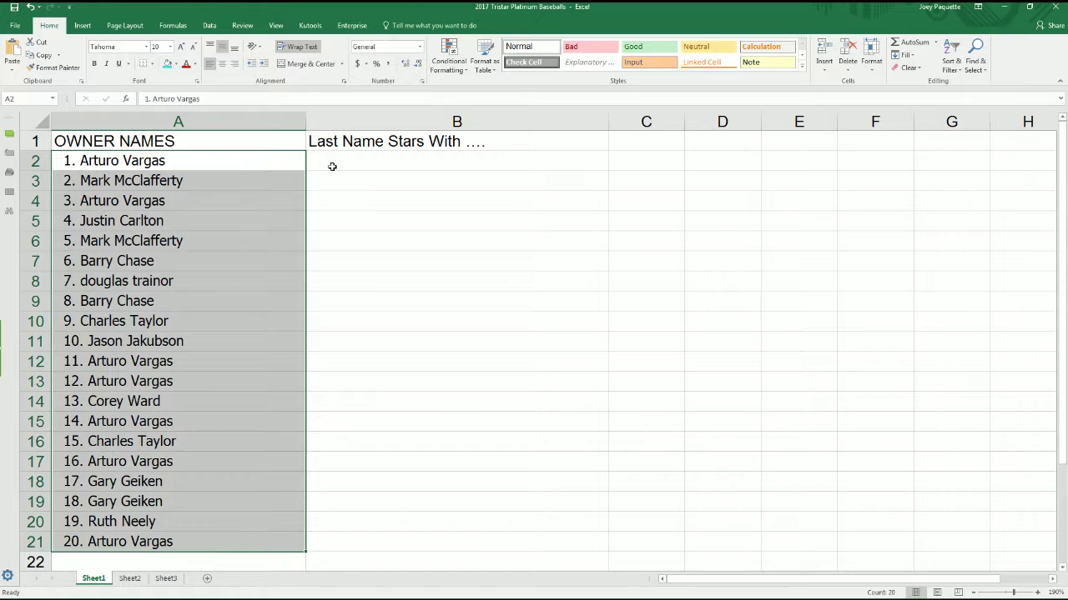
{"action": "left_click", "coordinate": [331, 166]}
{"action": "left_click", "coordinate": [298, 118]}
{"action": "left_click_drag", "start_coordinate": [307, 121], "coordinate": [192, 131]}
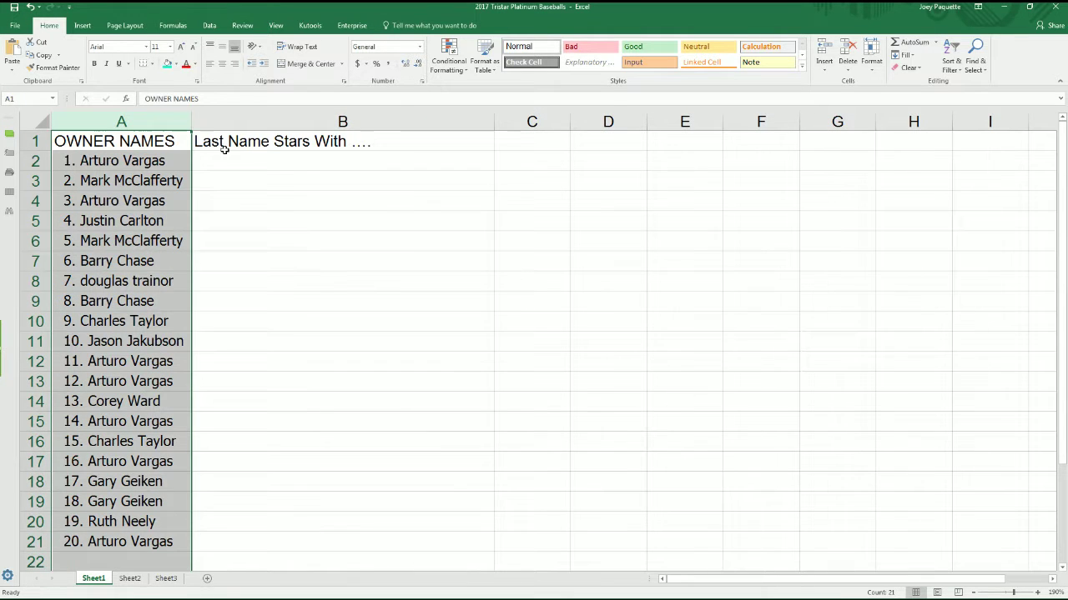
{"action": "left_click", "coordinate": [214, 158]}
Switch to the Notepad file and copy the list of last-name letters from A through W
{"action": "left_click", "coordinate": [1002, 6]}
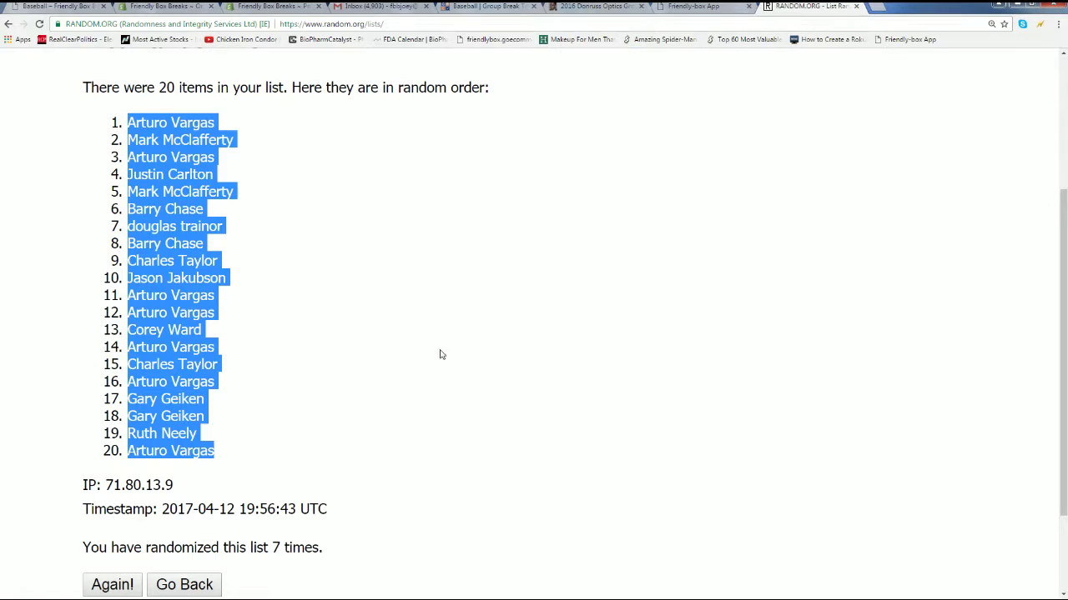
{"action": "key", "text": "alt+Tab"}
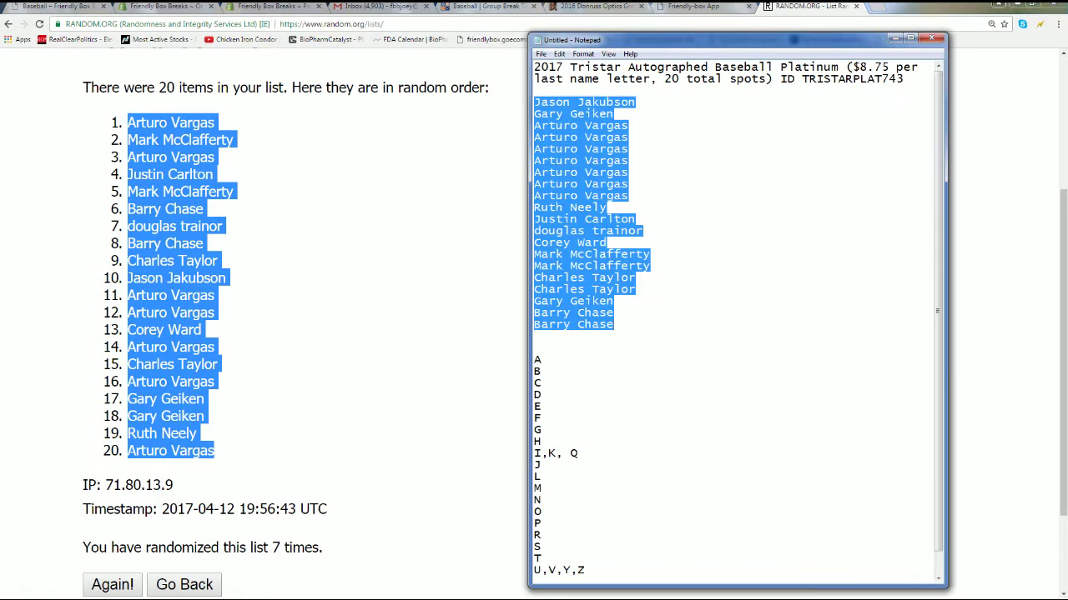
{"action": "scroll", "coordinate": [589, 503], "scroll_direction": "down", "scroll_amount": 1}
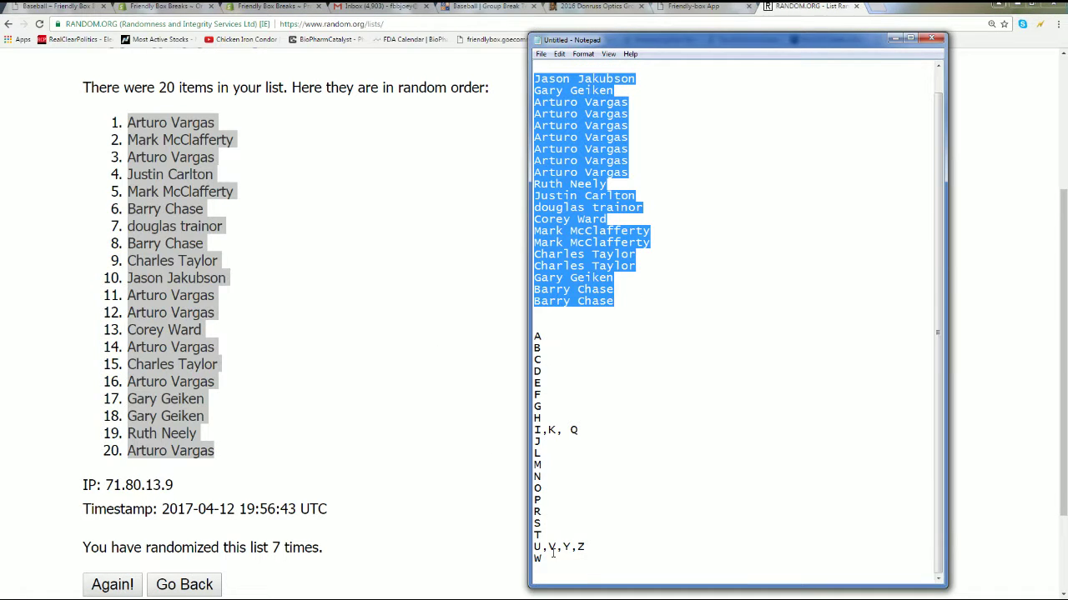
{"action": "left_click_drag", "start_coordinate": [553, 554], "coordinate": [539, 336]}
{"action": "right_click", "coordinate": [539, 335]}
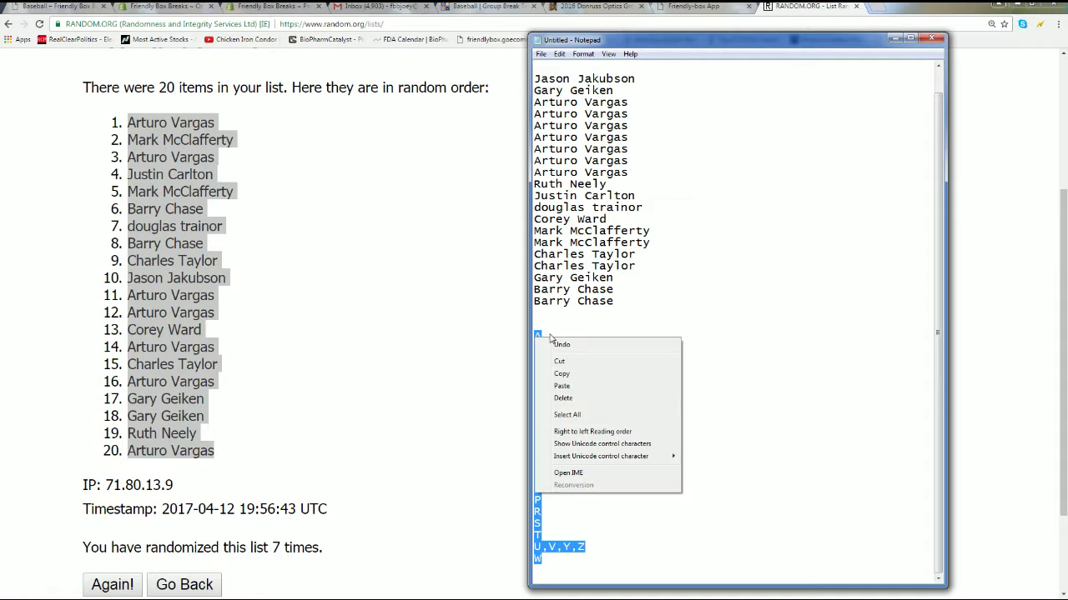
{"action": "left_click", "coordinate": [561, 374]}
Open a blank List Randomizer form on RANDOM.ORG and paste the copied letters as its list items
{"action": "left_click", "coordinate": [332, 358]}
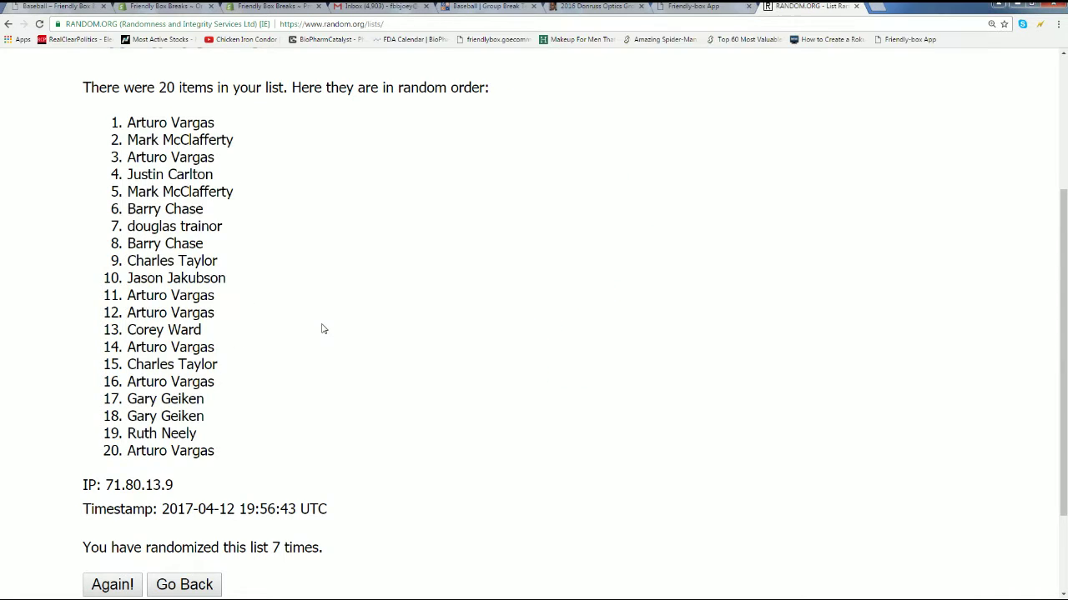
{"action": "scroll", "coordinate": [322, 326], "scroll_direction": "up", "scroll_amount": 3}
{"action": "mouse_move", "coordinate": [345, 90]}
{"action": "left_click", "coordinate": [351, 111]}
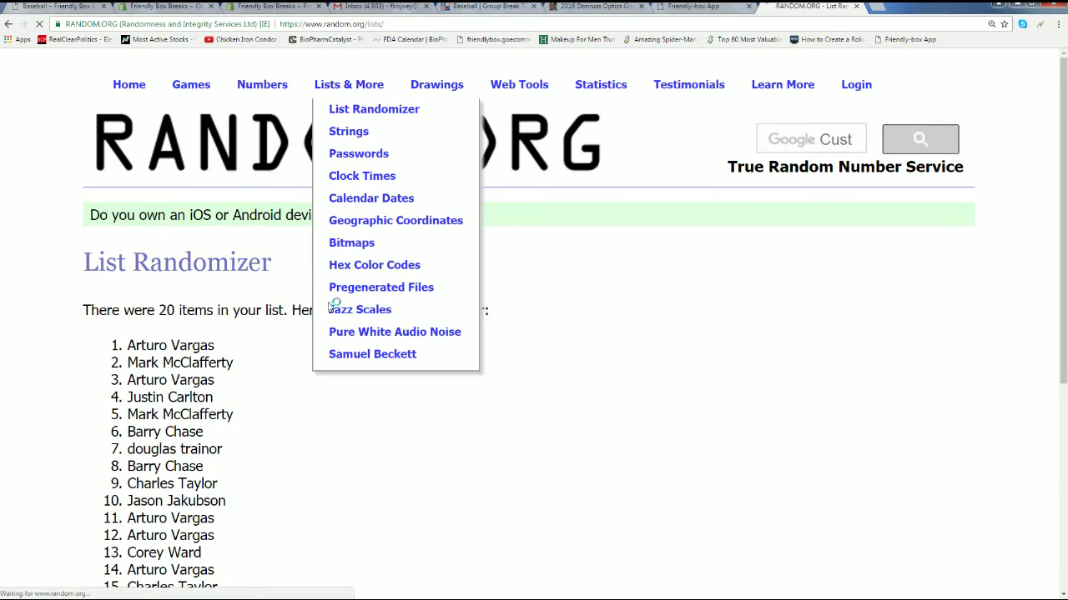
{"action": "scroll", "coordinate": [261, 353], "scroll_direction": "down", "scroll_amount": 3}
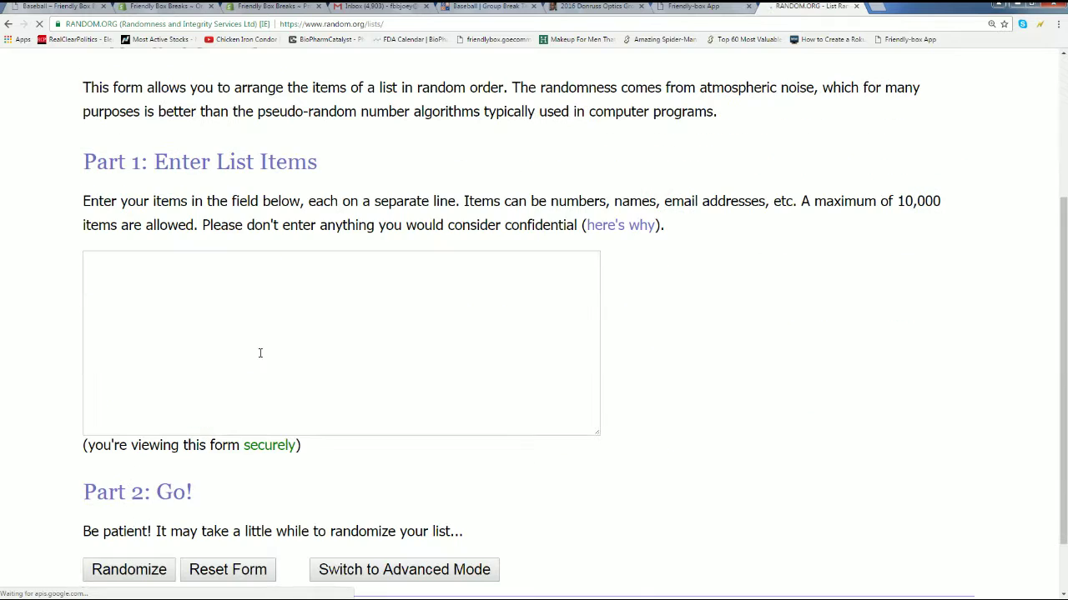
{"action": "right_click", "coordinate": [96, 258]}
{"action": "left_click", "coordinate": [124, 325]}
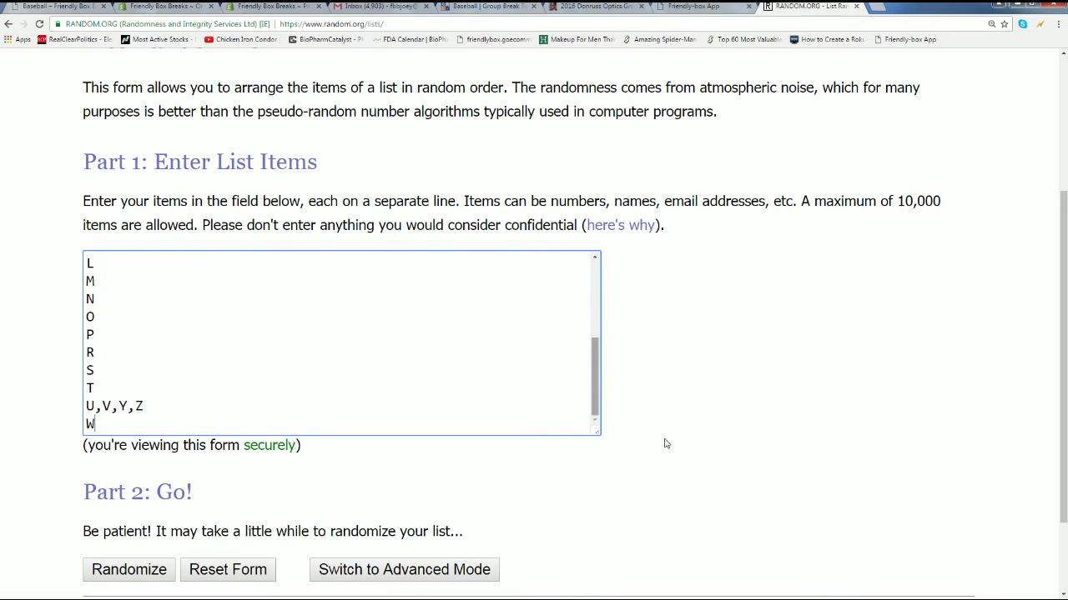
Randomize the list of last-name letters seven times in total
{"action": "scroll", "coordinate": [662, 441], "scroll_direction": "down", "scroll_amount": 2}
{"action": "left_click", "coordinate": [162, 465]}
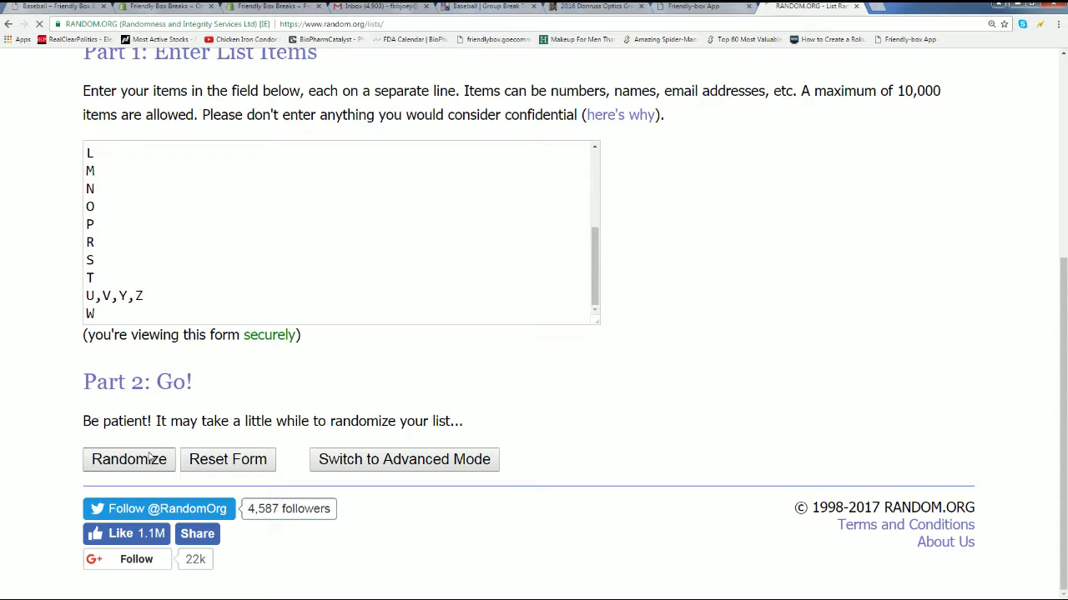
{"action": "scroll", "coordinate": [182, 421], "scroll_direction": "down", "scroll_amount": 3}
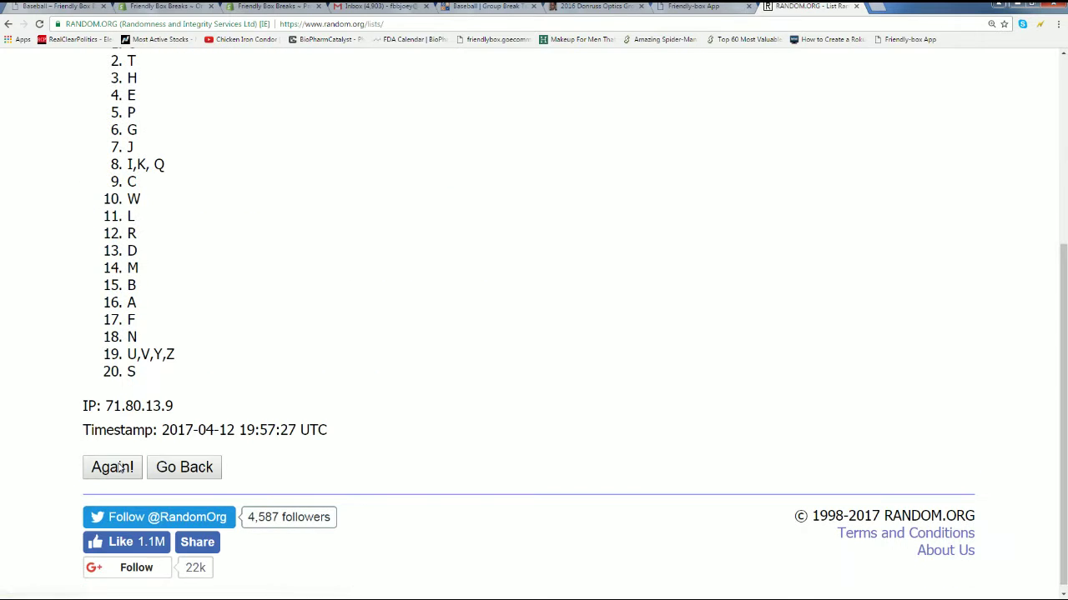
{"action": "left_click", "coordinate": [108, 464]}
{"action": "scroll", "coordinate": [203, 415], "scroll_direction": "down", "scroll_amount": 5}
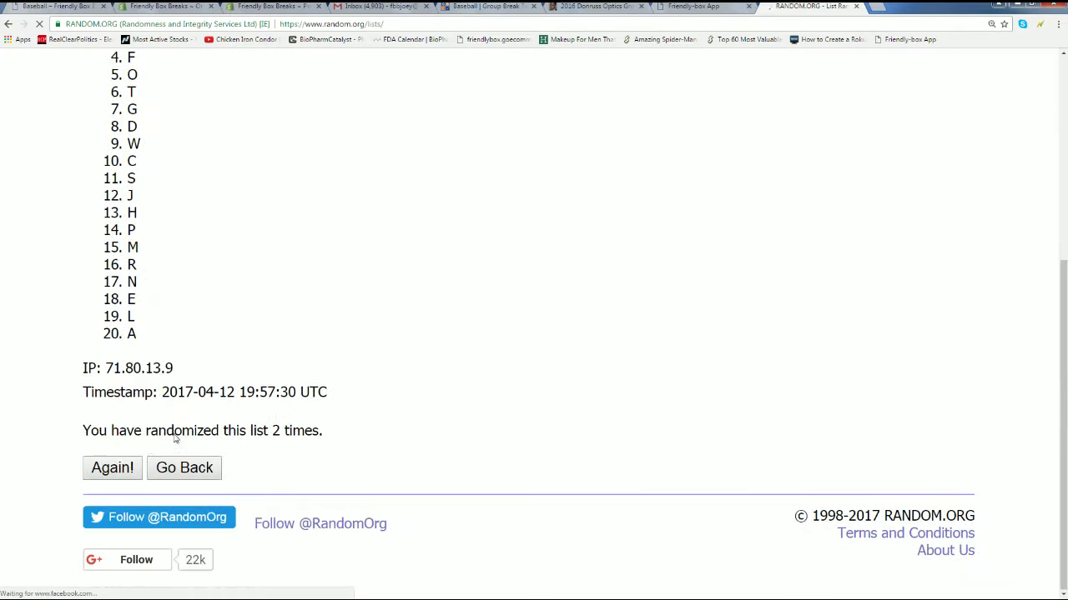
{"action": "left_click", "coordinate": [117, 468]}
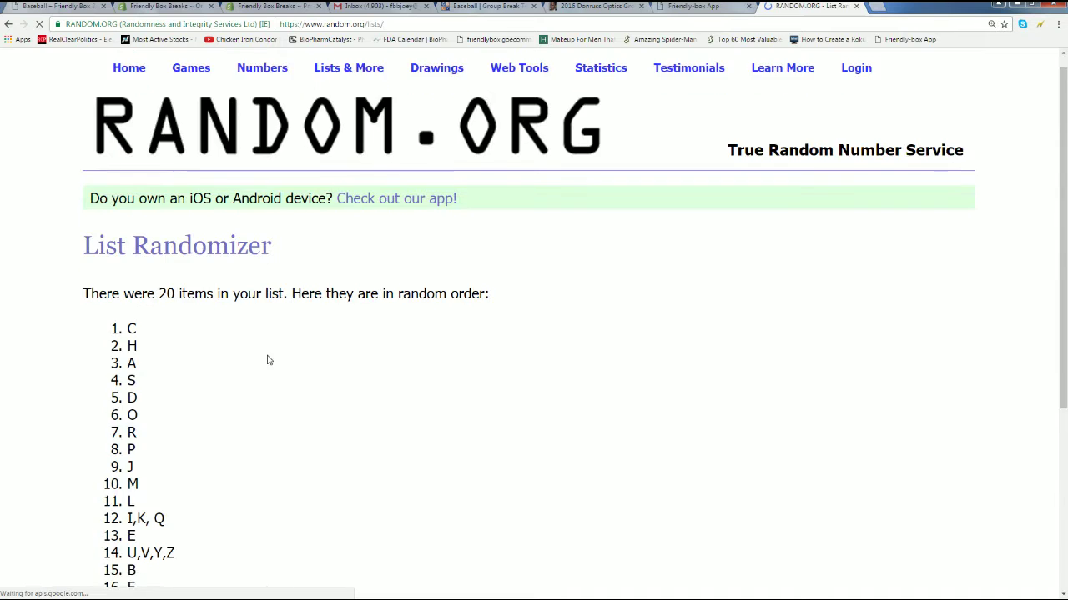
{"action": "scroll", "coordinate": [208, 408], "scroll_direction": "down", "scroll_amount": 4}
{"action": "left_click", "coordinate": [111, 499]}
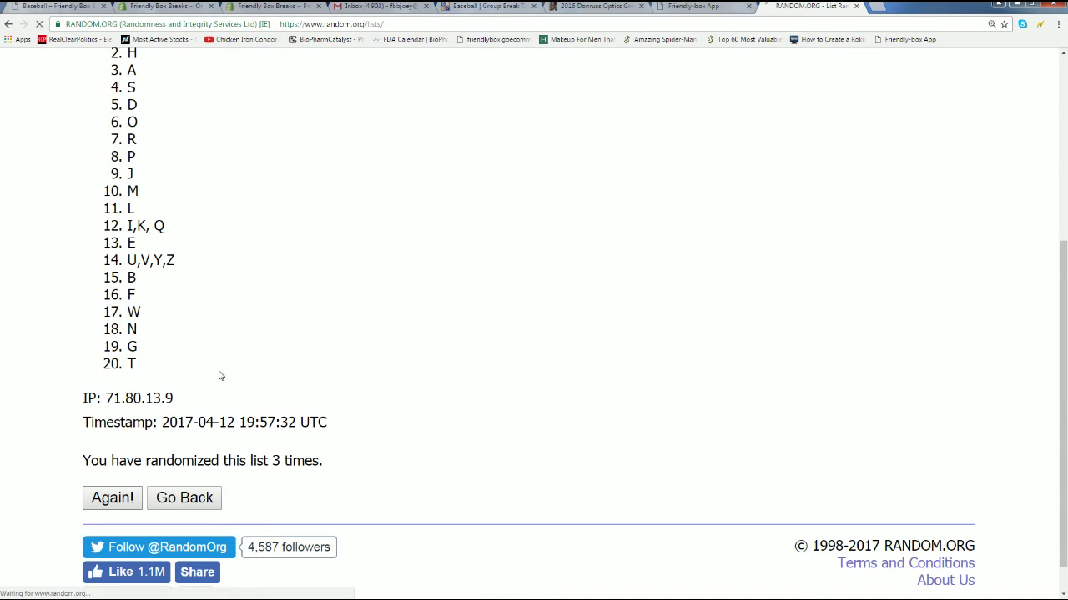
{"action": "scroll", "coordinate": [201, 374], "scroll_direction": "down", "scroll_amount": 3}
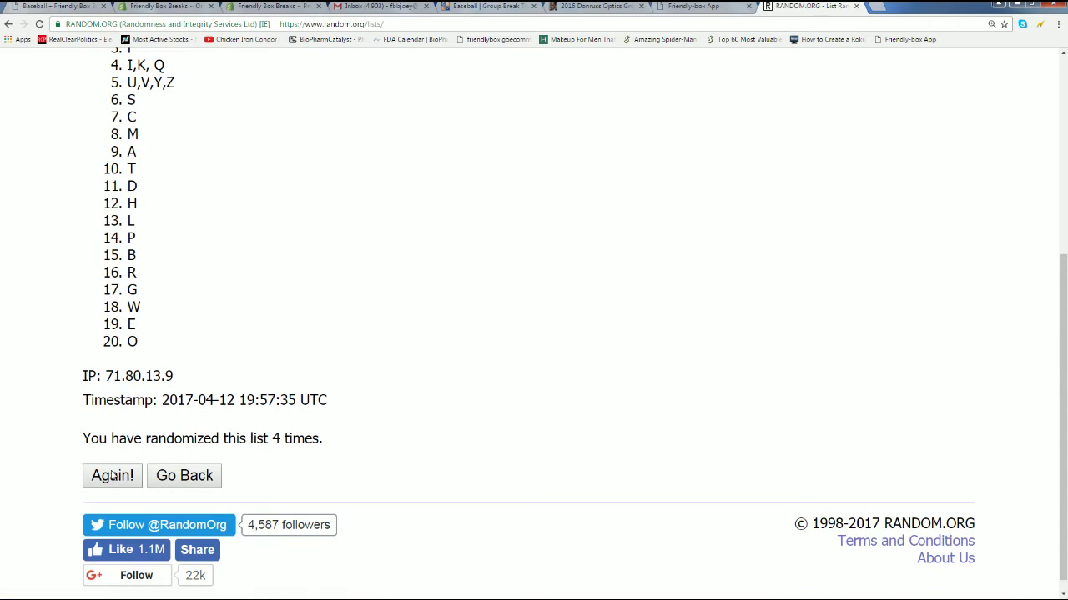
{"action": "left_click", "coordinate": [132, 469]}
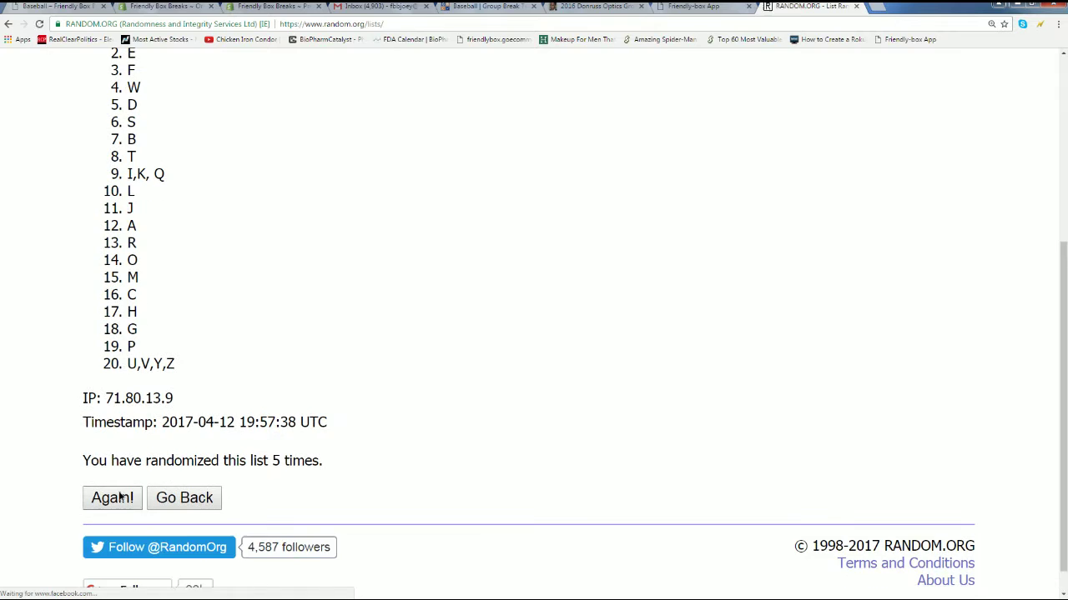
{"action": "left_click", "coordinate": [121, 494]}
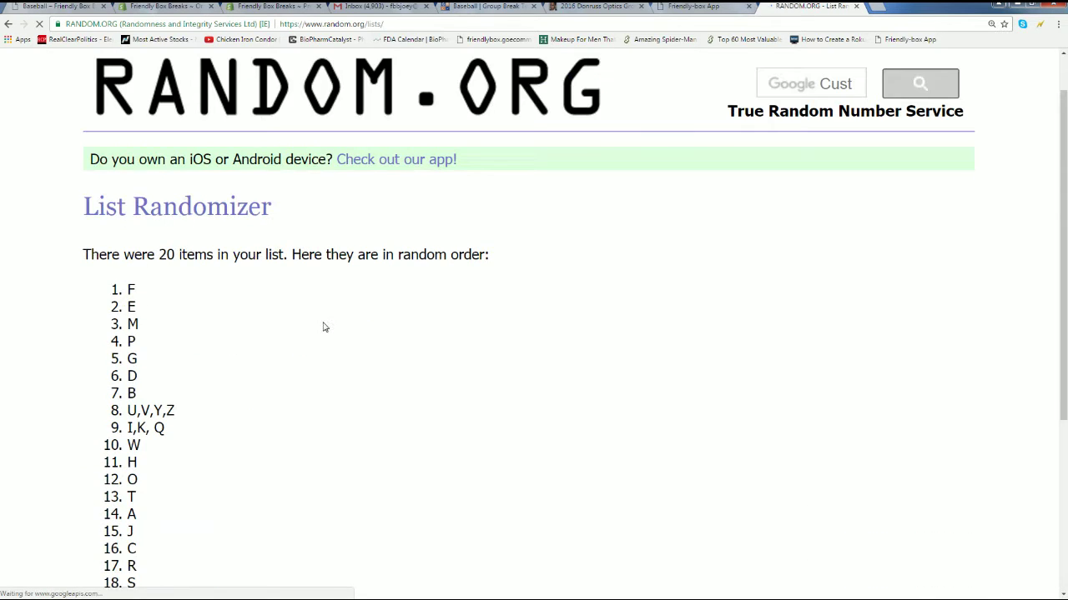
{"action": "scroll", "coordinate": [334, 332], "scroll_direction": "down", "scroll_amount": 5}
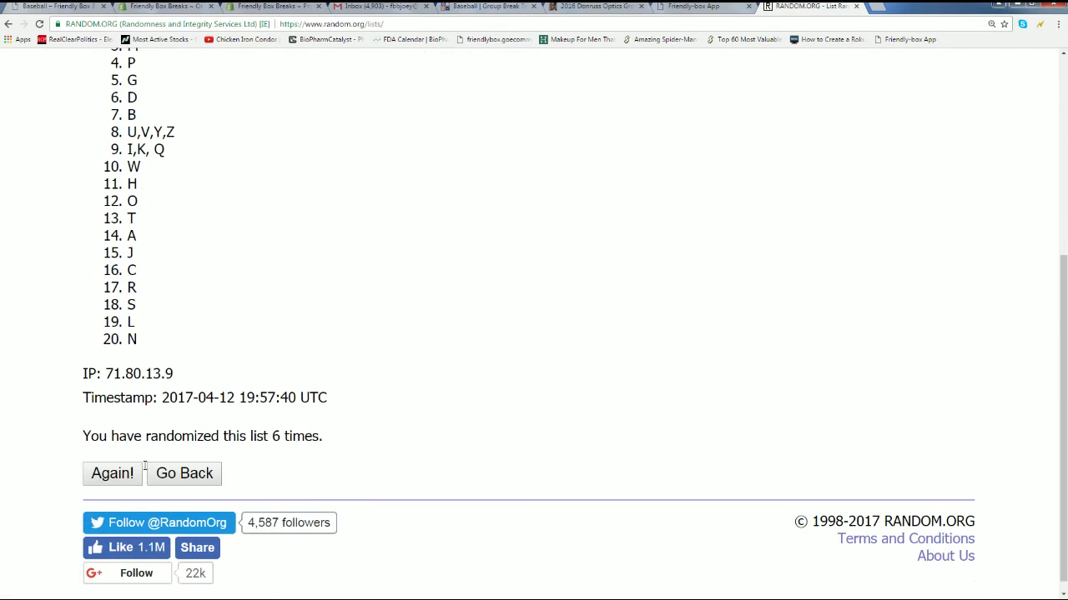
{"action": "left_click", "coordinate": [123, 473]}
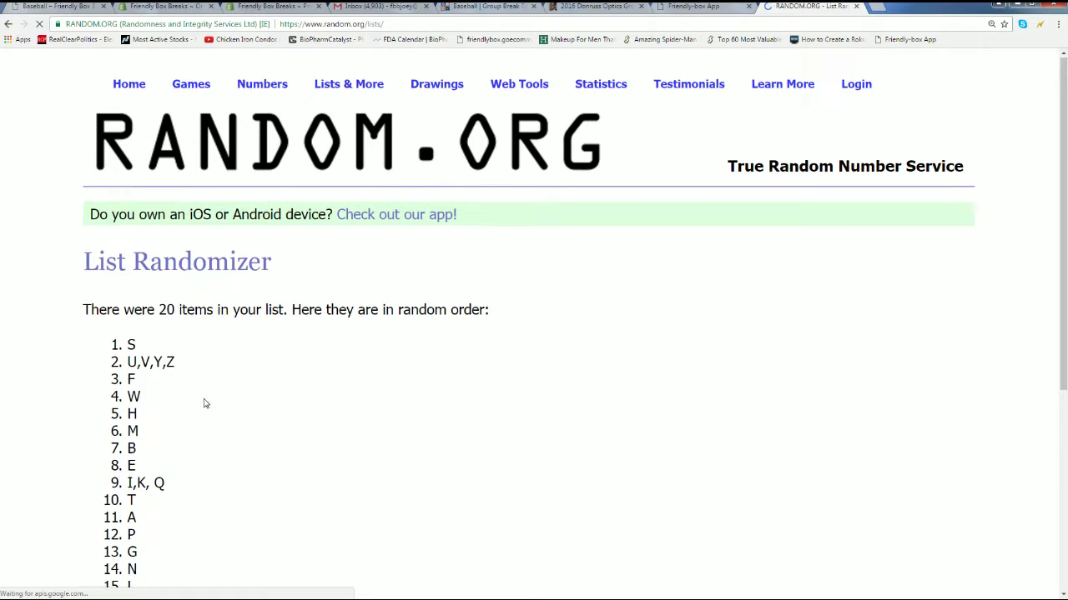
Copy the full randomized list of 20 last-name letters from the List Randomizer results
{"action": "scroll", "coordinate": [204, 403], "scroll_direction": "down", "scroll_amount": 4}
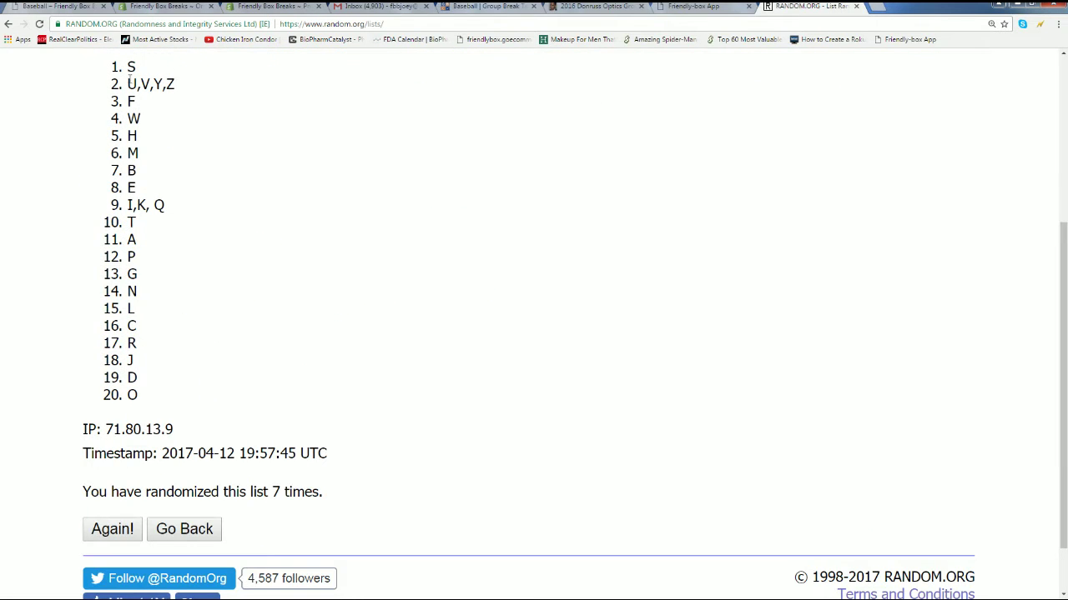
{"action": "left_click_drag", "start_coordinate": [127, 62], "coordinate": [155, 385]}
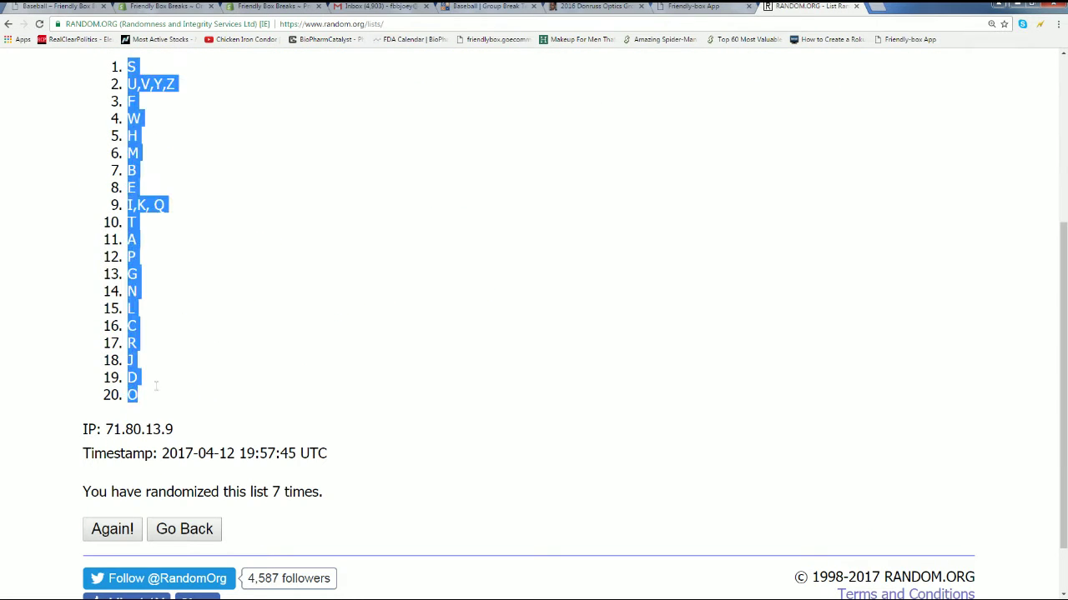
{"action": "right_click", "coordinate": [161, 209]}
{"action": "left_click", "coordinate": [165, 214]}
Switch to the Excel workbook and paste the randomized letters starting at cell B2, beside the owner names
{"action": "key", "text": "alt+Tab"}
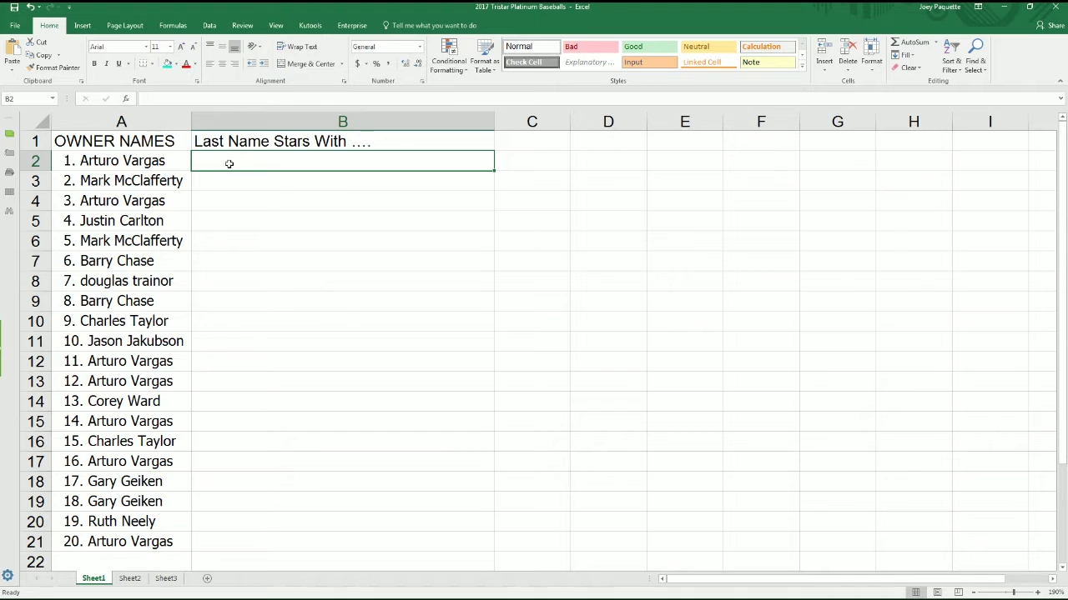
{"action": "right_click", "coordinate": [227, 163]}
{"action": "left_click", "coordinate": [252, 214]}
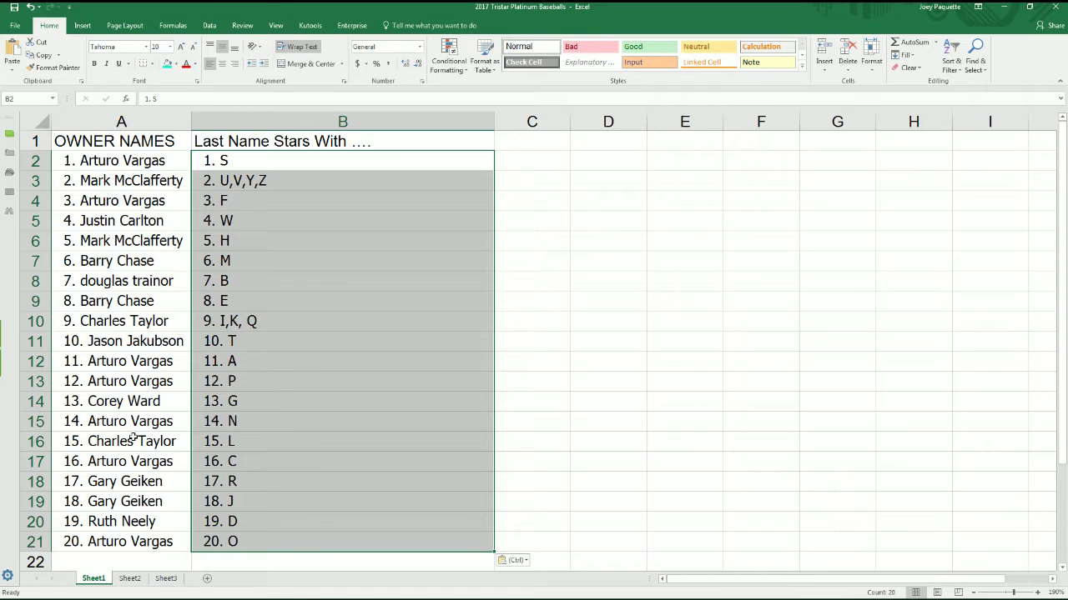
{"action": "left_click", "coordinate": [99, 163]}
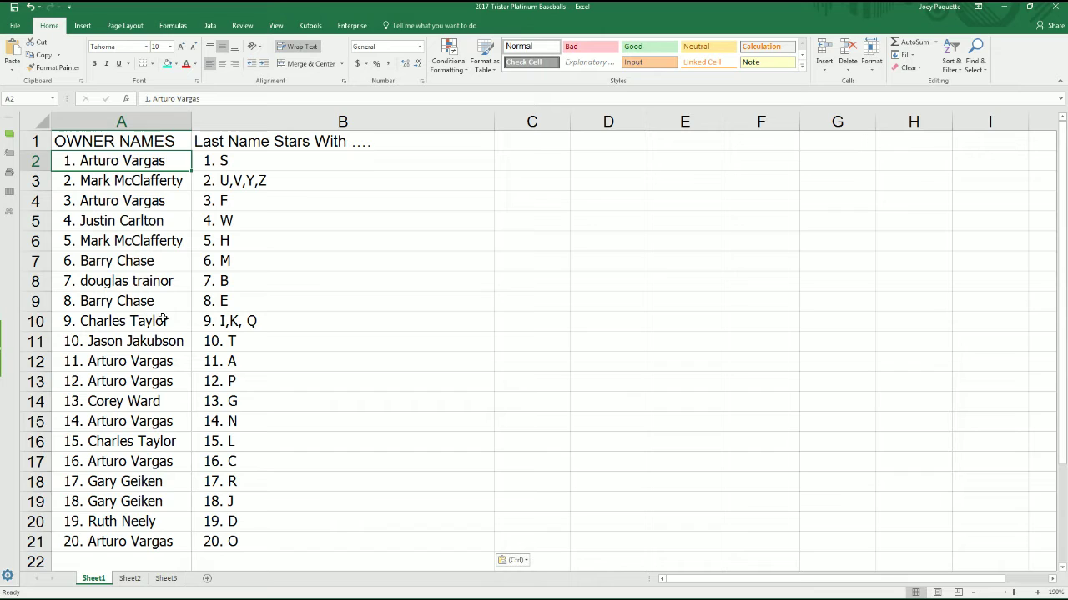
{"action": "left_click", "coordinate": [137, 265]}
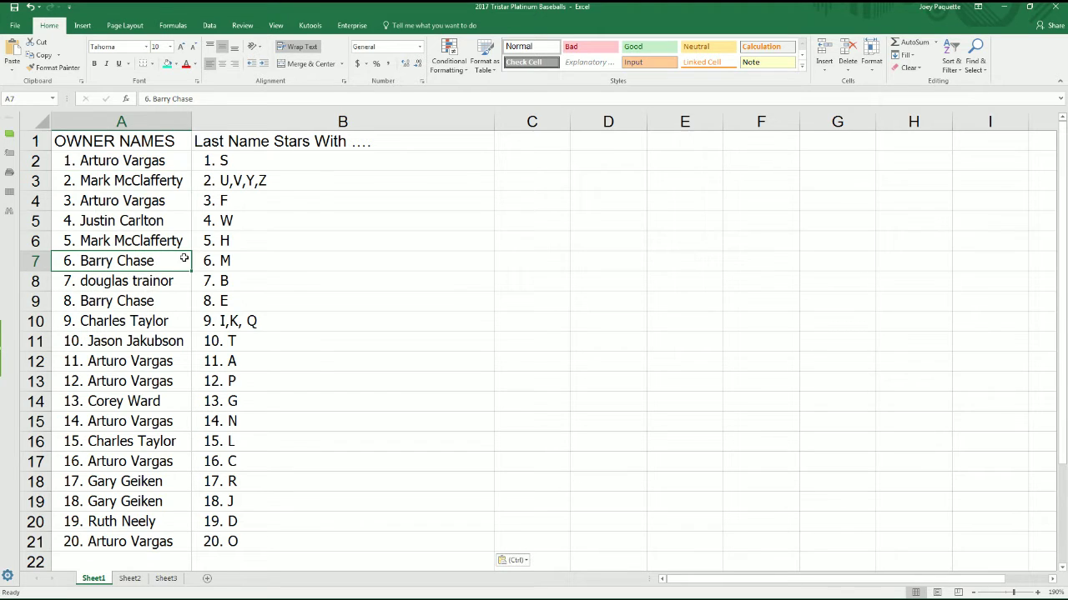